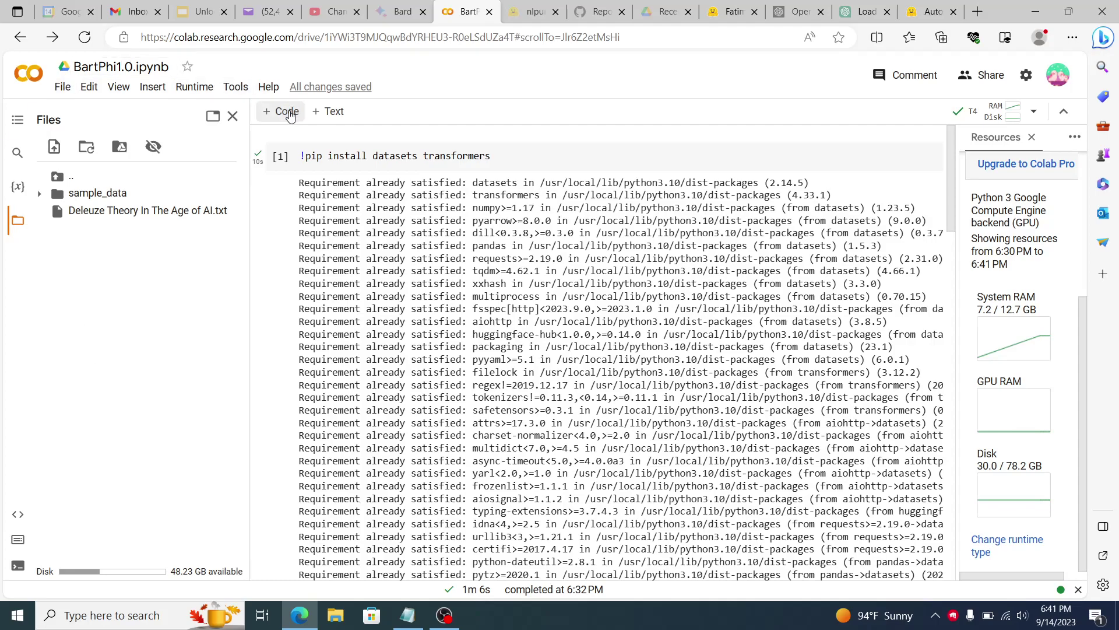
{"action": "scroll", "coordinate": [516, 302], "scroll_direction": "down", "scroll_amount": 5}
{"action": "scroll", "coordinate": [516, 302], "scroll_direction": "down", "scroll_amount": 2}
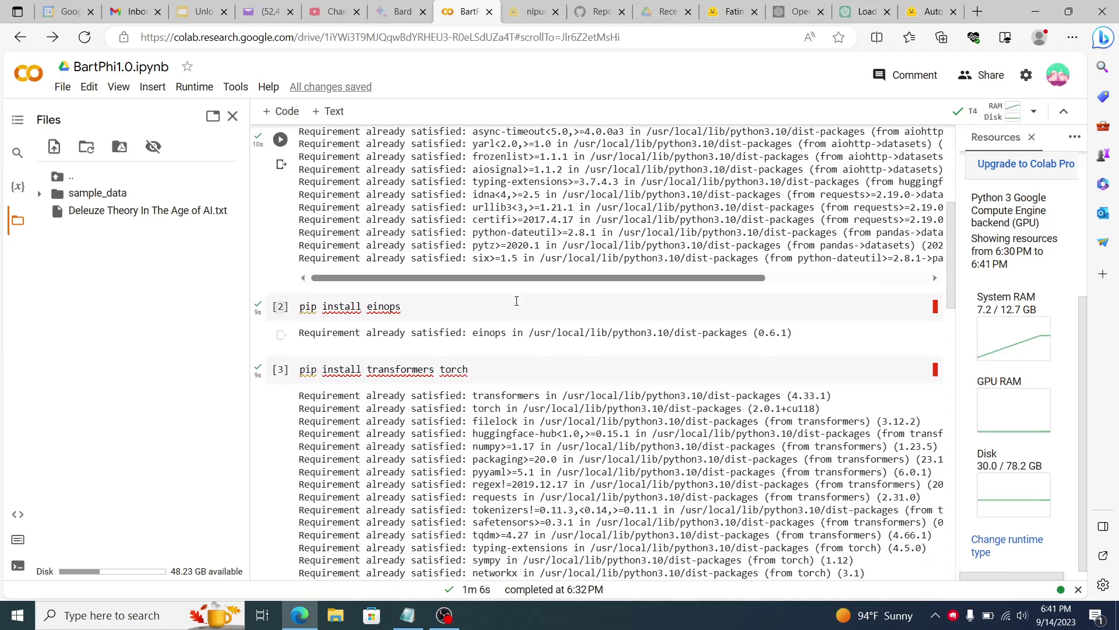
{"action": "scroll", "coordinate": [516, 302], "scroll_direction": "down", "scroll_amount": 1}
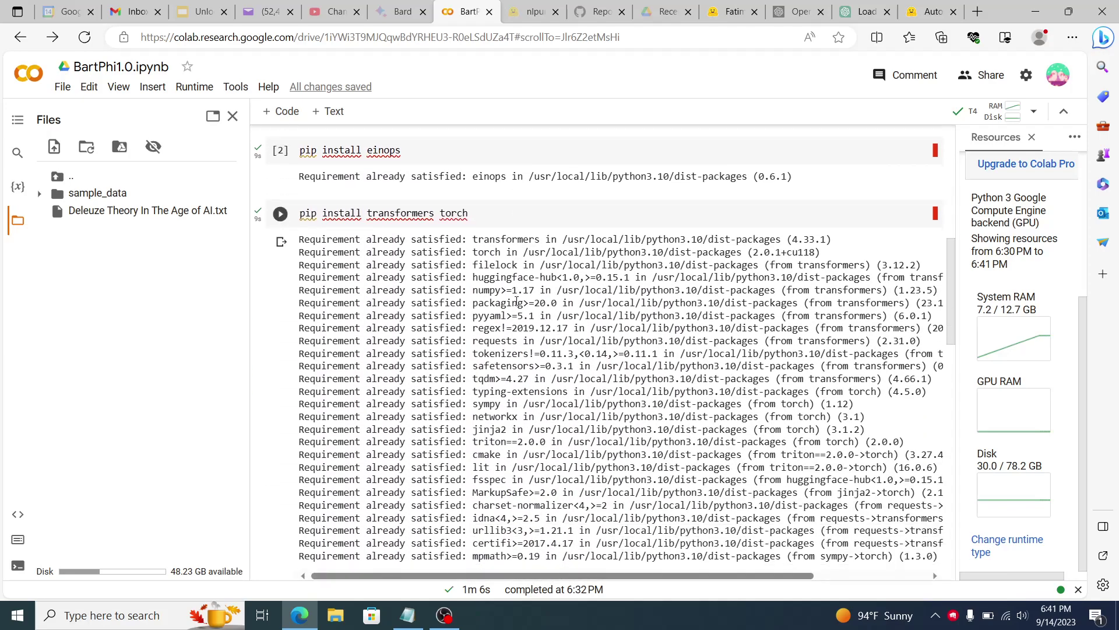
{"action": "scroll", "coordinate": [516, 302], "scroll_direction": "down", "scroll_amount": 2}
{"action": "scroll", "coordinate": [517, 302], "scroll_direction": "down", "scroll_amount": 1}
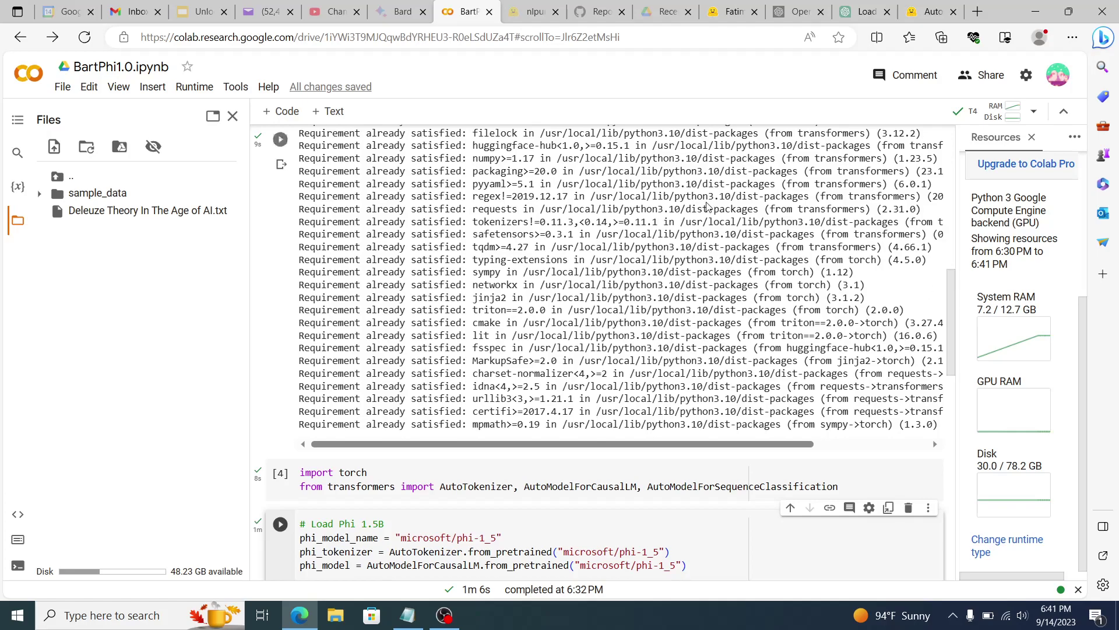
{"action": "scroll", "coordinate": [710, 293], "scroll_direction": "down", "scroll_amount": 1}
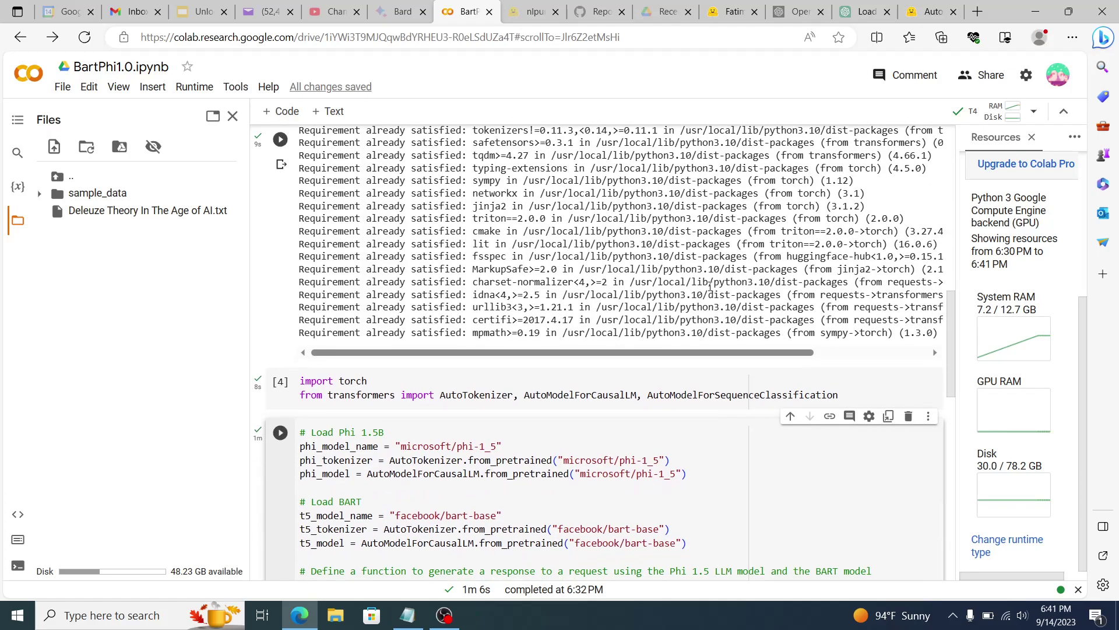
{"action": "scroll", "coordinate": [511, 276], "scroll_direction": "down", "scroll_amount": 1}
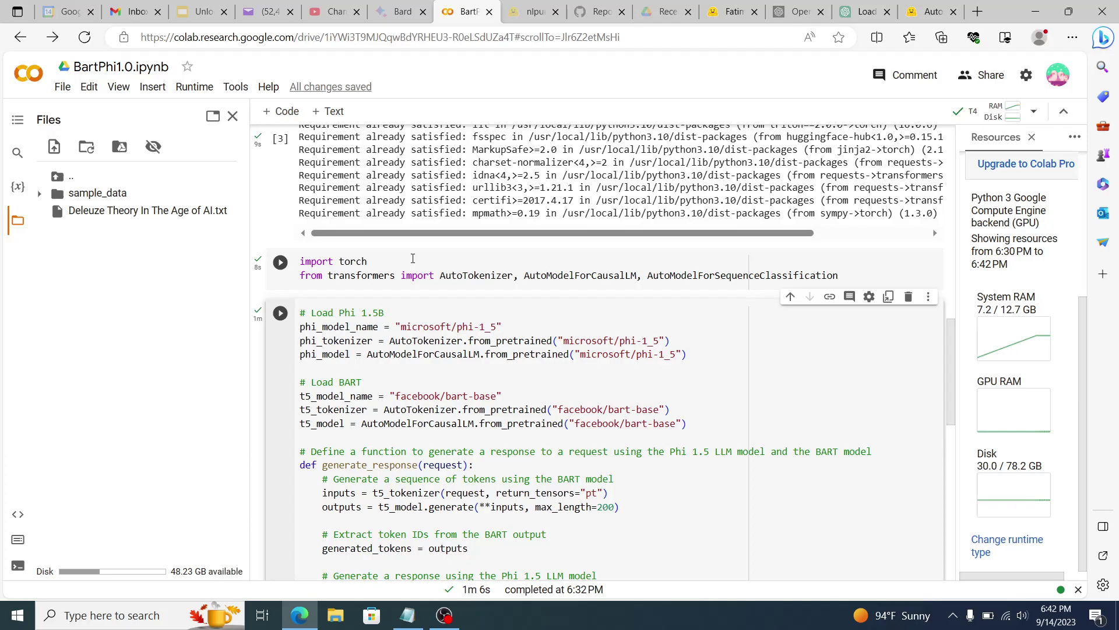
{"action": "scroll", "coordinate": [467, 316], "scroll_direction": "down", "scroll_amount": 2}
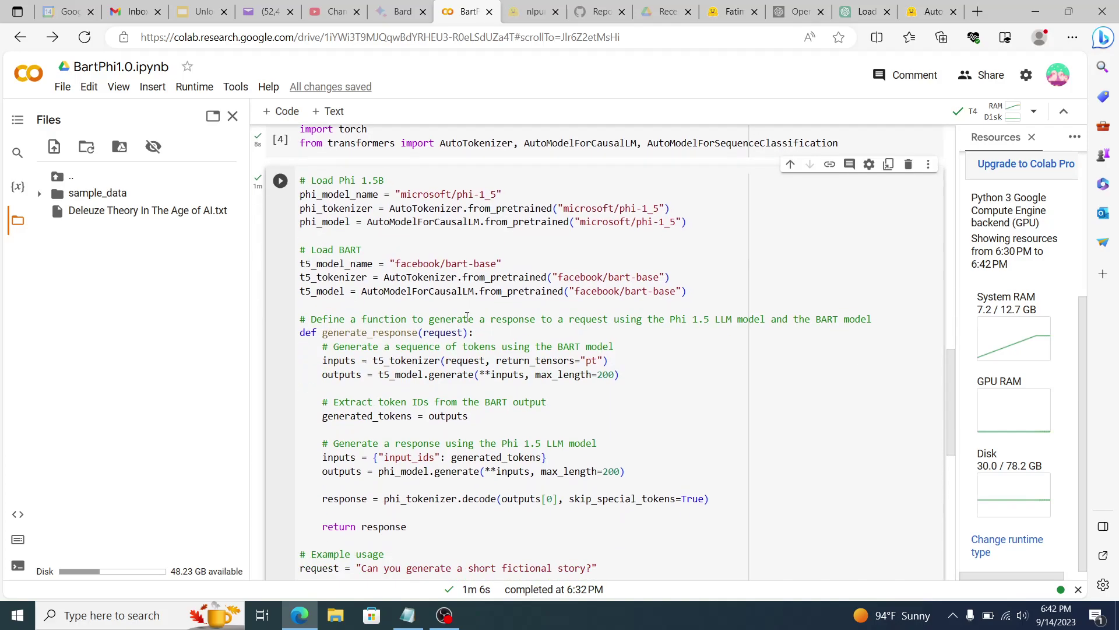
{"action": "scroll", "coordinate": [468, 318], "scroll_direction": "down", "scroll_amount": 1}
{"action": "scroll", "coordinate": [632, 354], "scroll_direction": "down", "scroll_amount": 2}
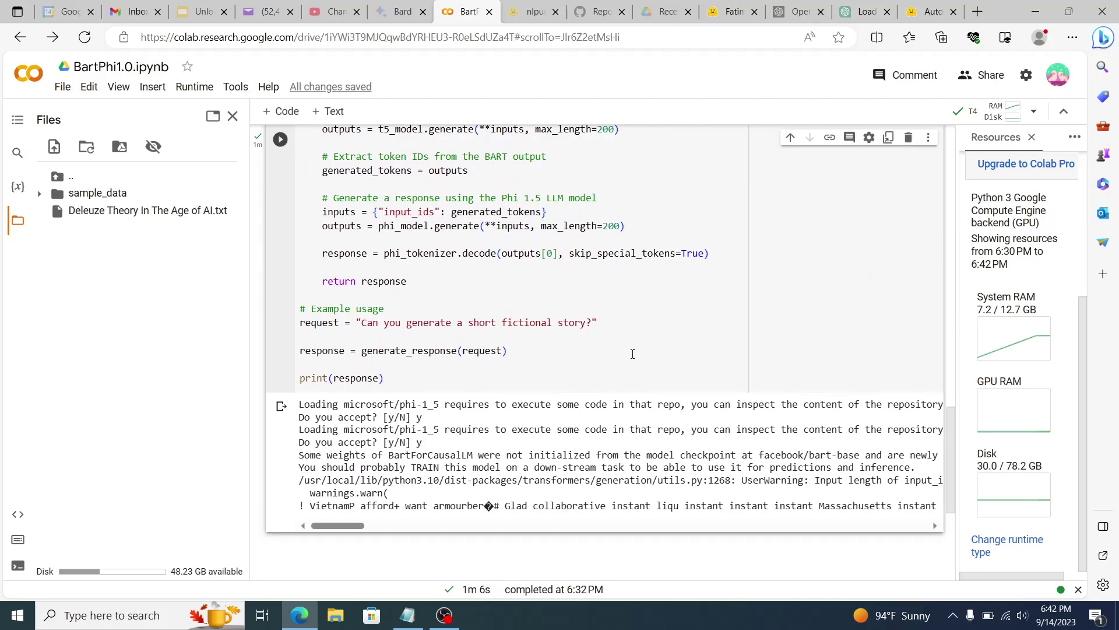
{"action": "scroll", "coordinate": [633, 353], "scroll_direction": "down", "scroll_amount": 1}
{"action": "scroll", "coordinate": [632, 353], "scroll_direction": "up", "scroll_amount": 2}
{"action": "scroll", "coordinate": [632, 353], "scroll_direction": "up", "scroll_amount": 1}
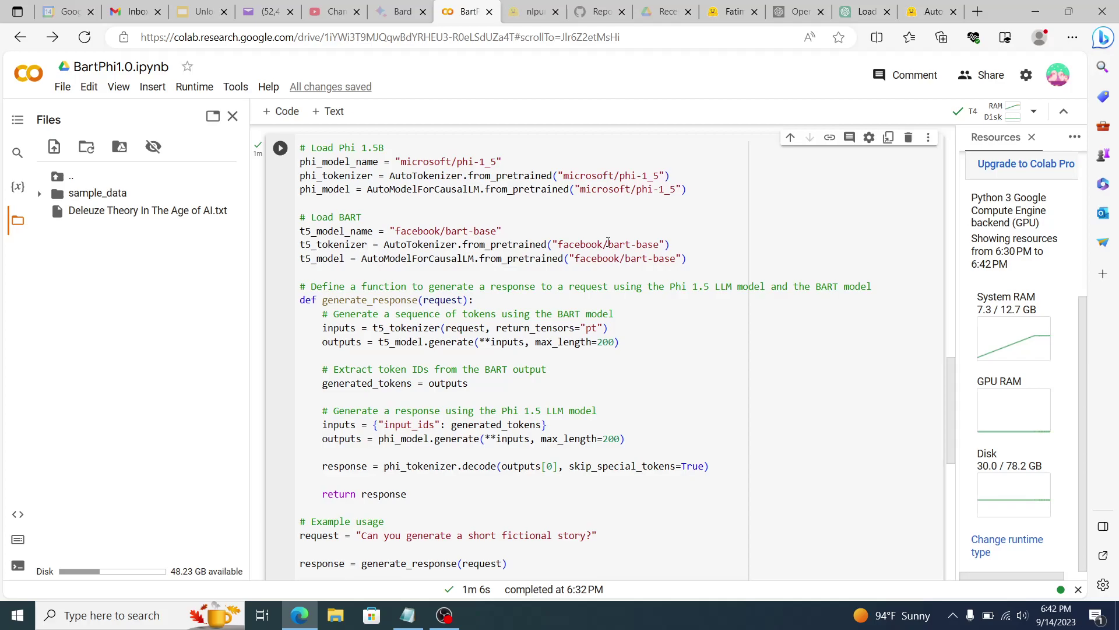
{"action": "scroll", "coordinate": [608, 244], "scroll_direction": "down", "scroll_amount": 2}
{"action": "scroll", "coordinate": [608, 243], "scroll_direction": "down", "scroll_amount": 1}
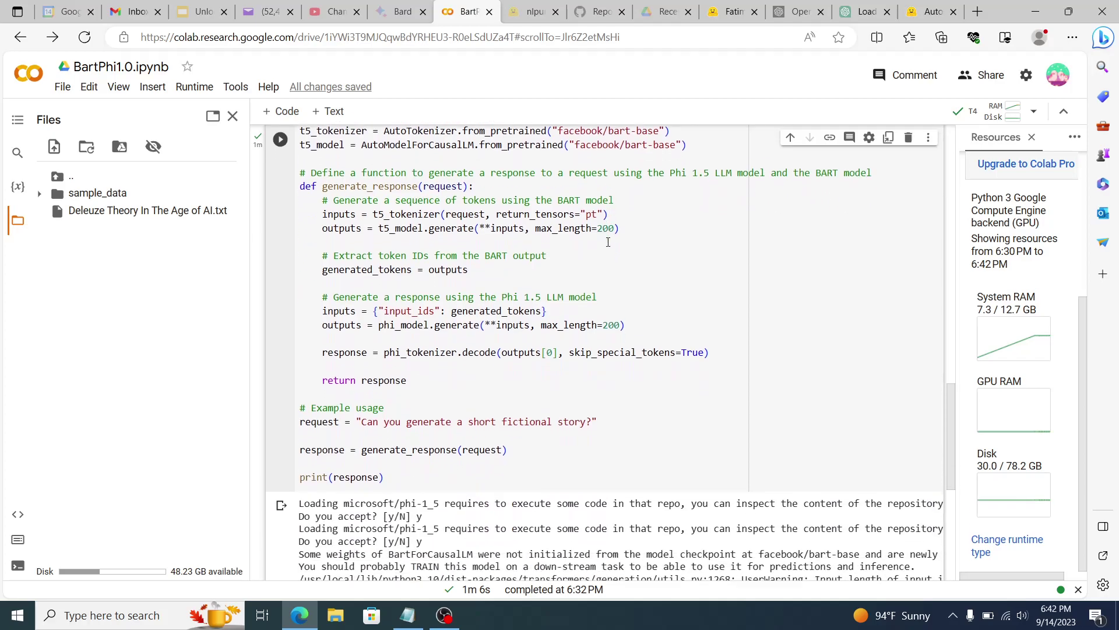
{"action": "scroll", "coordinate": [608, 243], "scroll_direction": "down", "scroll_amount": 1}
{"action": "scroll", "coordinate": [608, 243], "scroll_direction": "down", "scroll_amount": 1}
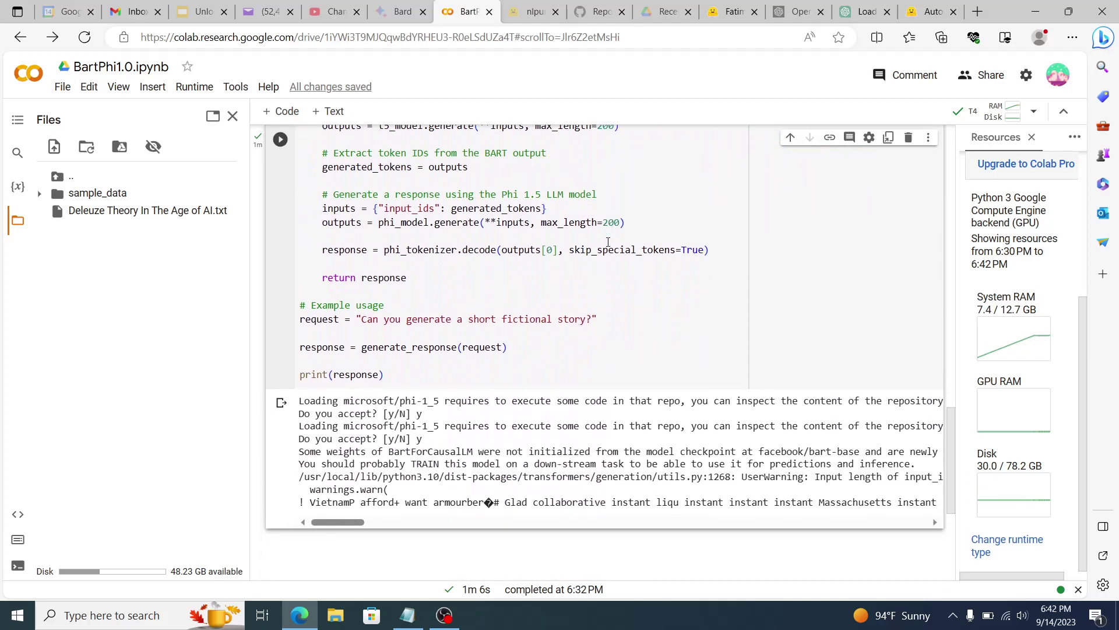
{"action": "scroll", "coordinate": [608, 242], "scroll_direction": "down", "scroll_amount": 1}
{"action": "mouse_move", "coordinate": [328, 461]}
{"action": "left_mouse_down"}
{"action": "mouse_move", "coordinate": [429, 455]}
{"action": "mouse_move", "coordinate": [633, 468]}
{"action": "left_mouse_up"}
{"action": "scroll", "coordinate": [479, 392], "scroll_direction": "up", "scroll_amount": 2}
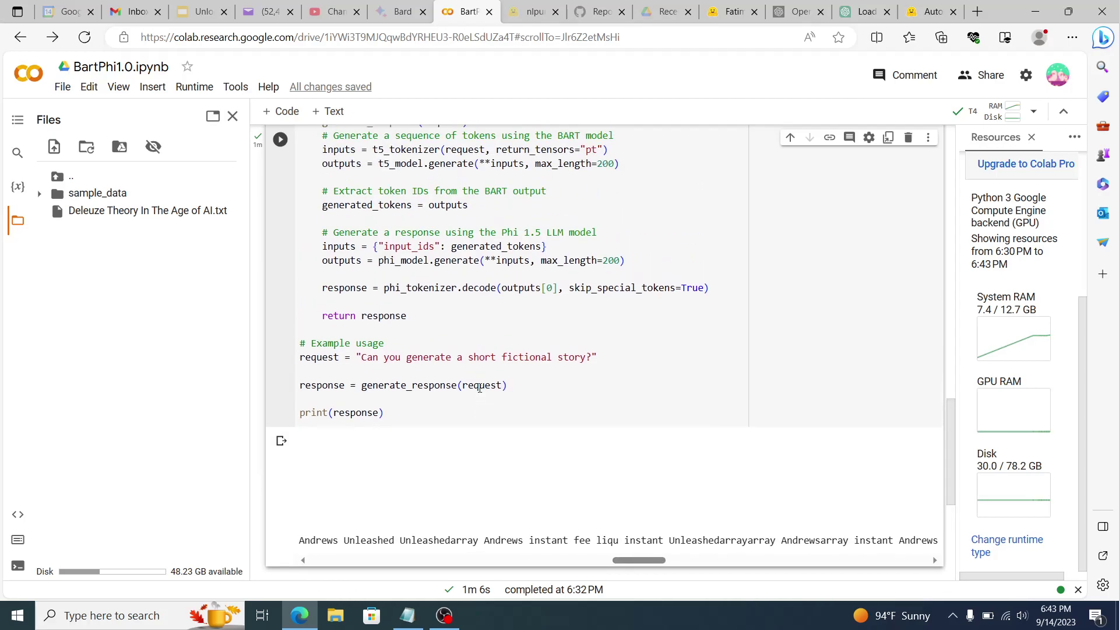
{"action": "scroll", "coordinate": [478, 393], "scroll_direction": "up", "scroll_amount": 2}
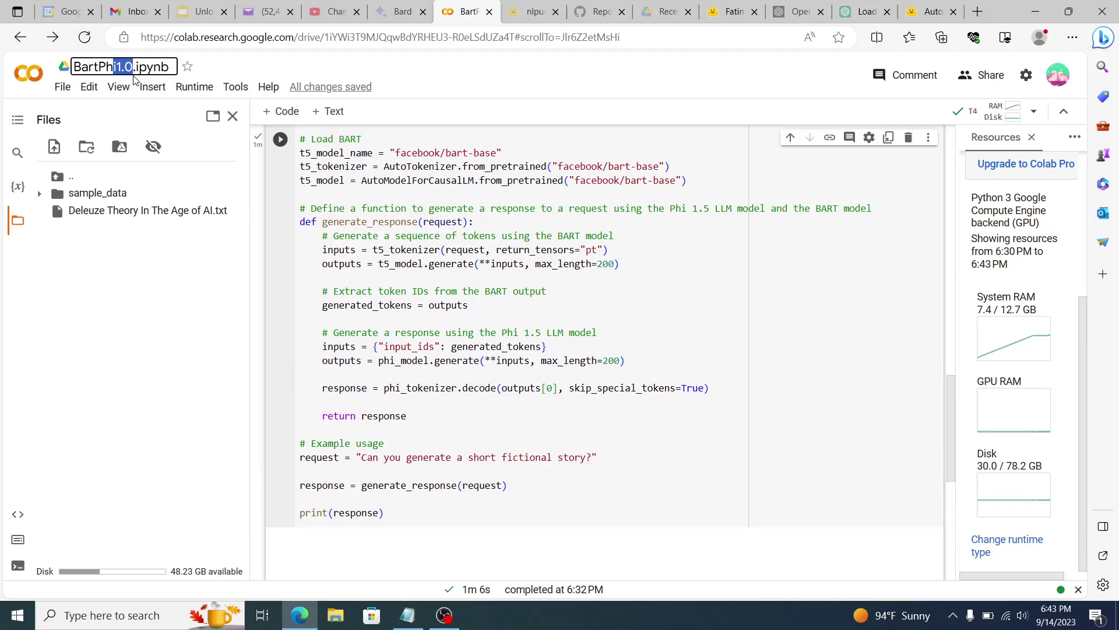
{"action": "left_click", "coordinate": [467, 306]}
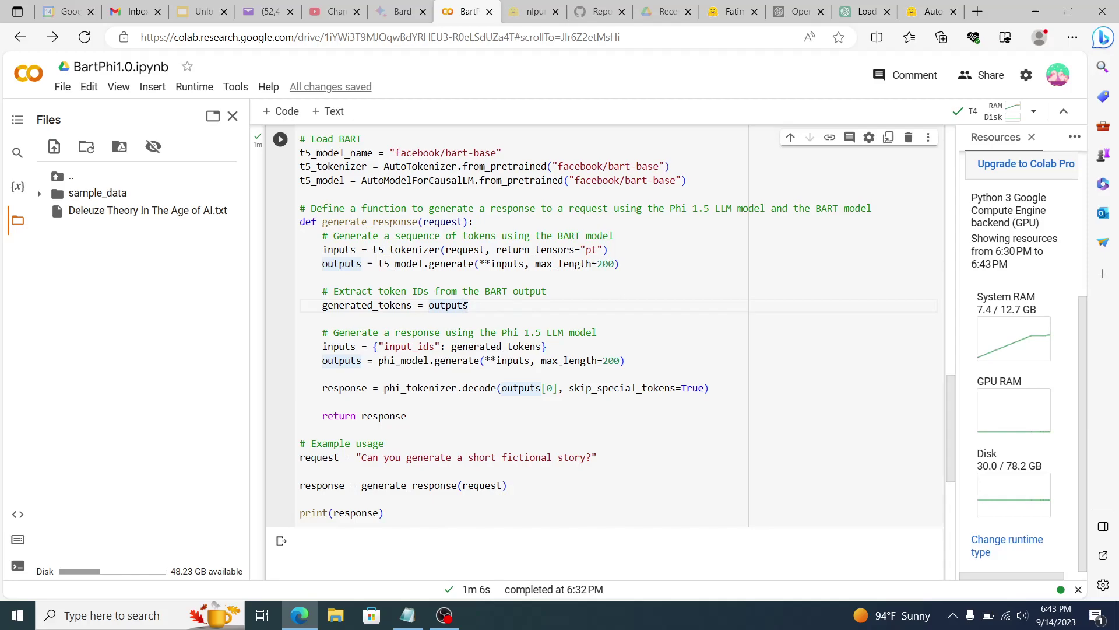
{"action": "scroll", "coordinate": [568, 209], "scroll_direction": "up", "scroll_amount": 3}
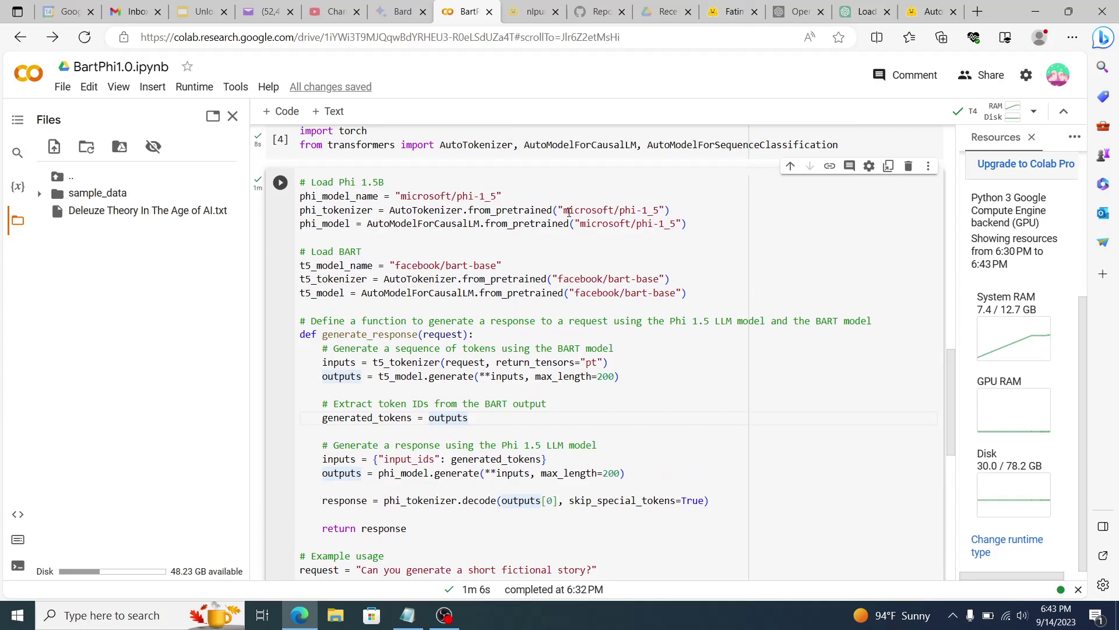
{"action": "scroll", "coordinate": [419, 285], "scroll_direction": "down", "scroll_amount": 3}
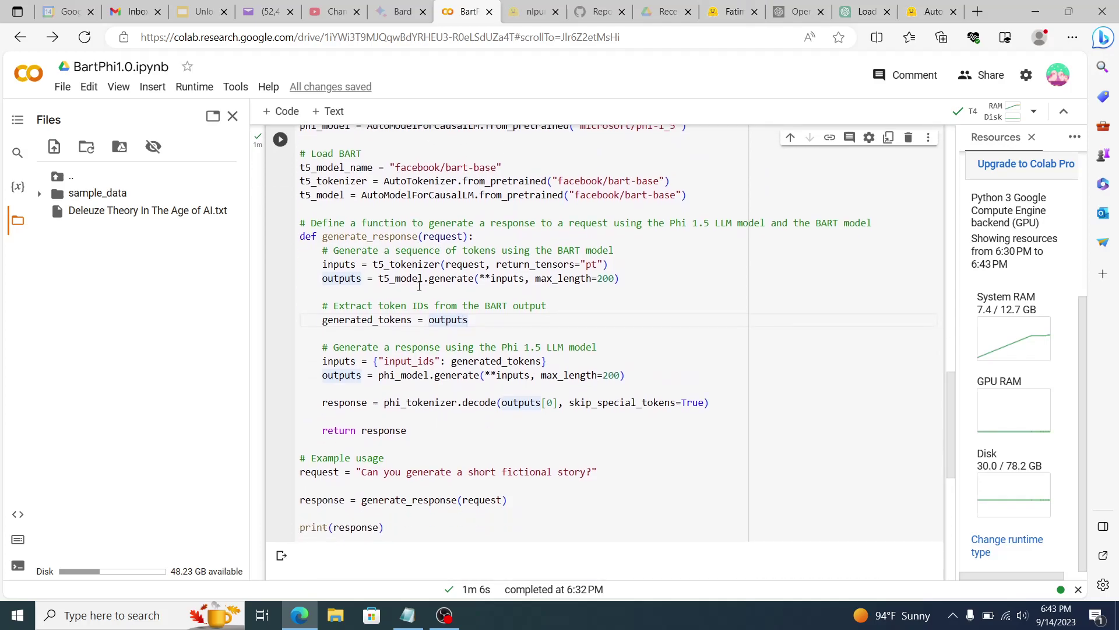
{"action": "scroll", "coordinate": [487, 410], "scroll_direction": "down", "scroll_amount": 2}
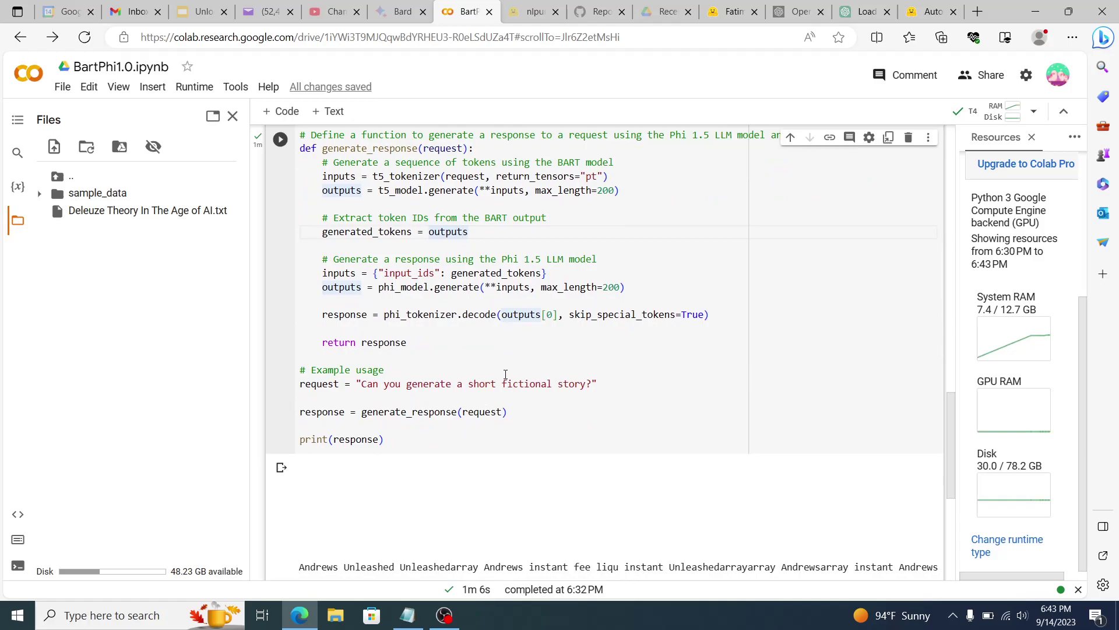
{"action": "scroll", "coordinate": [505, 375], "scroll_direction": "down", "scroll_amount": 3}
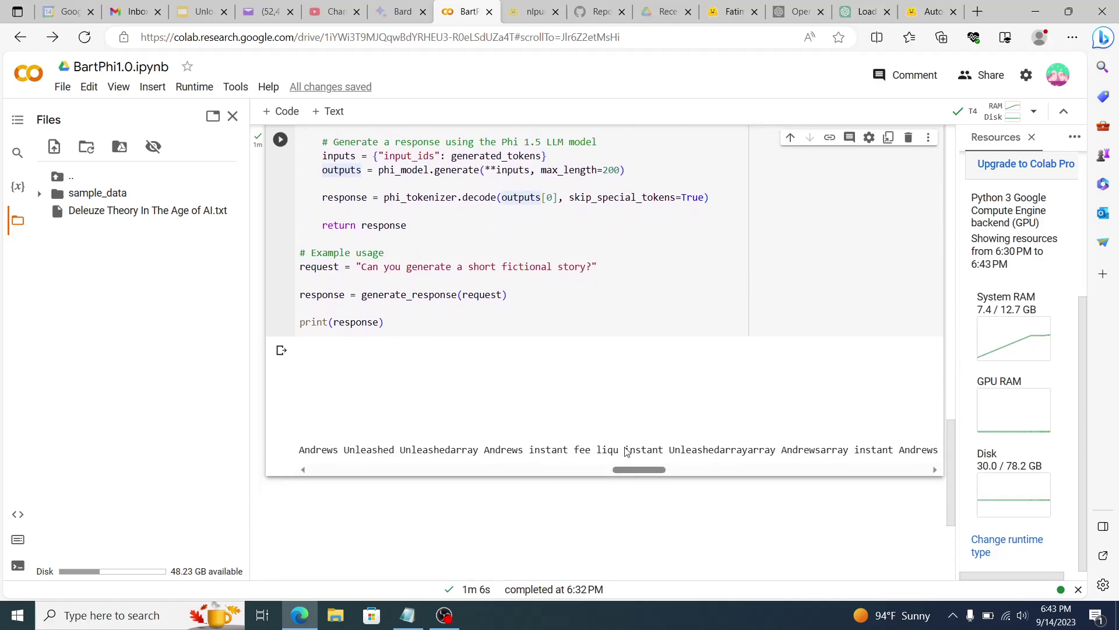